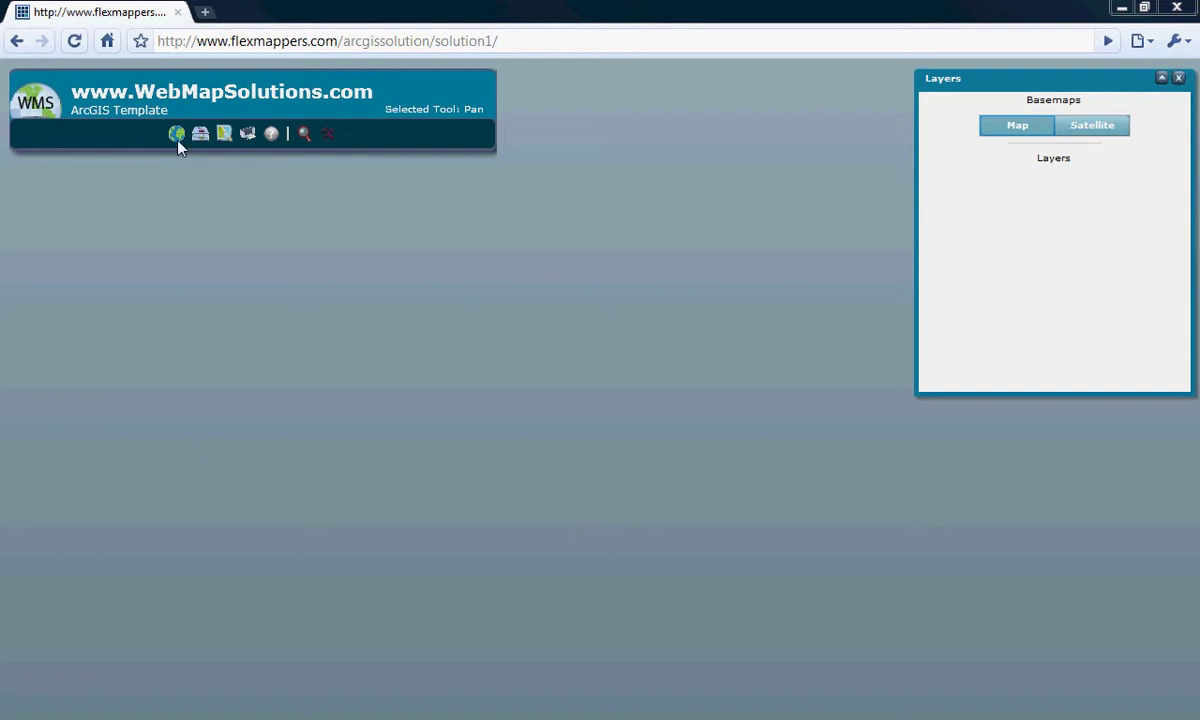
# Step: Open the Print window, shift it left, minimize and restore it, then close it
pyautogui.click(248, 136)
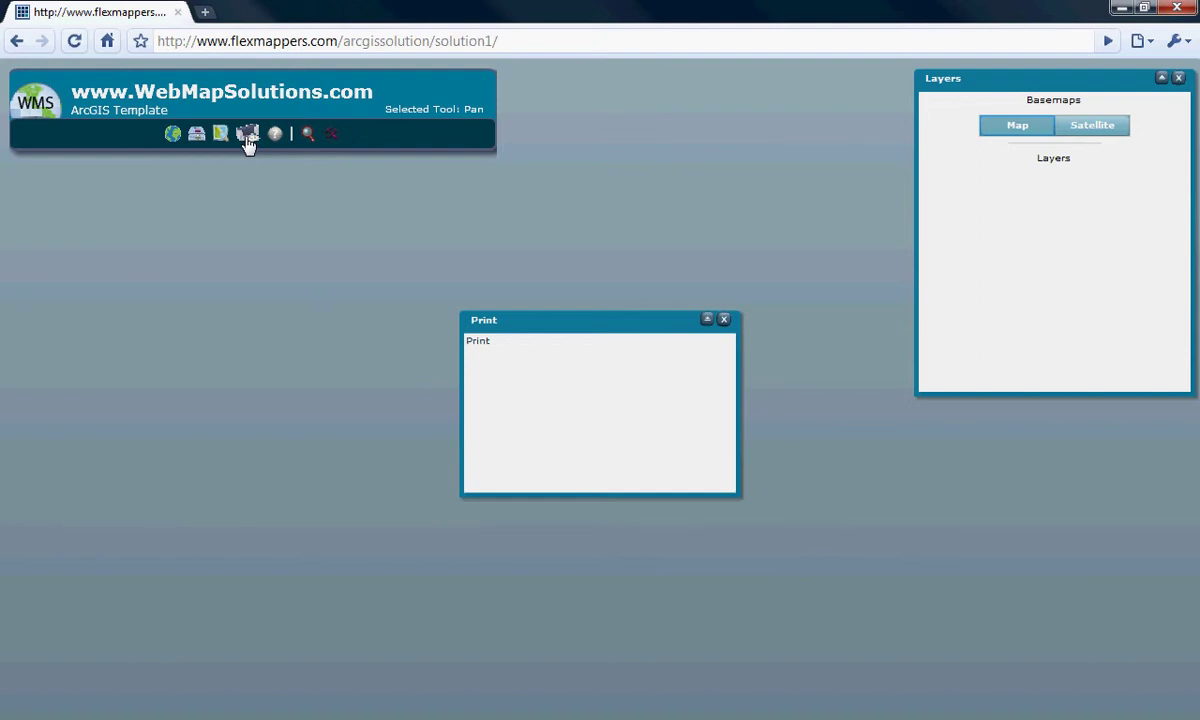
pyautogui.moveTo(589, 324); pyautogui.dragTo(475, 331)
pyautogui.click(502, 321)
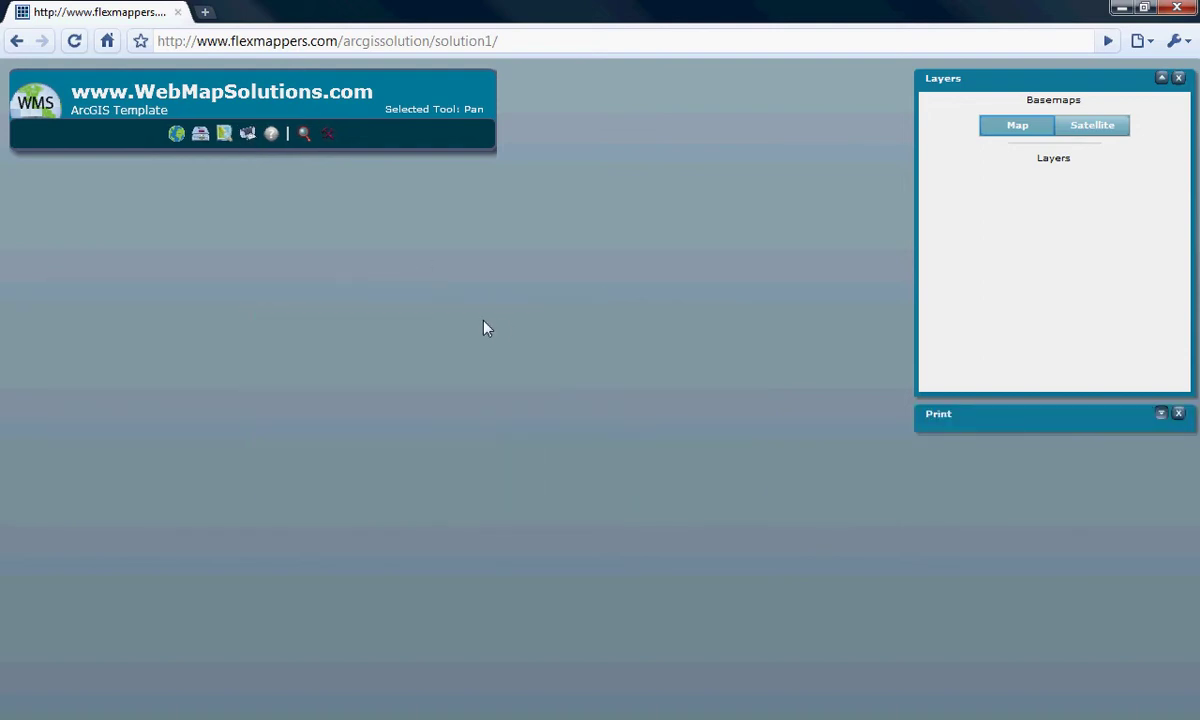
pyautogui.click(1161, 413)
pyautogui.click(722, 320)
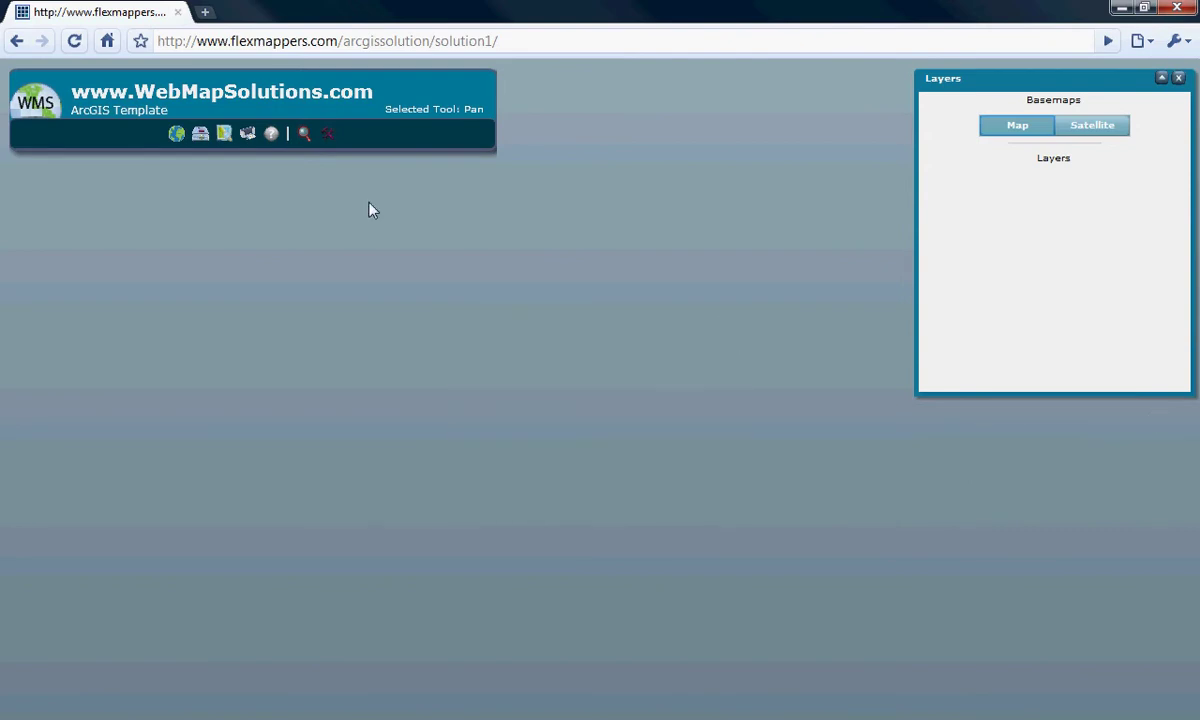
# Step: Reopen Print and the Overview Map, then minimize Print beneath Overview under the Layers panel
pyautogui.click(246, 140)
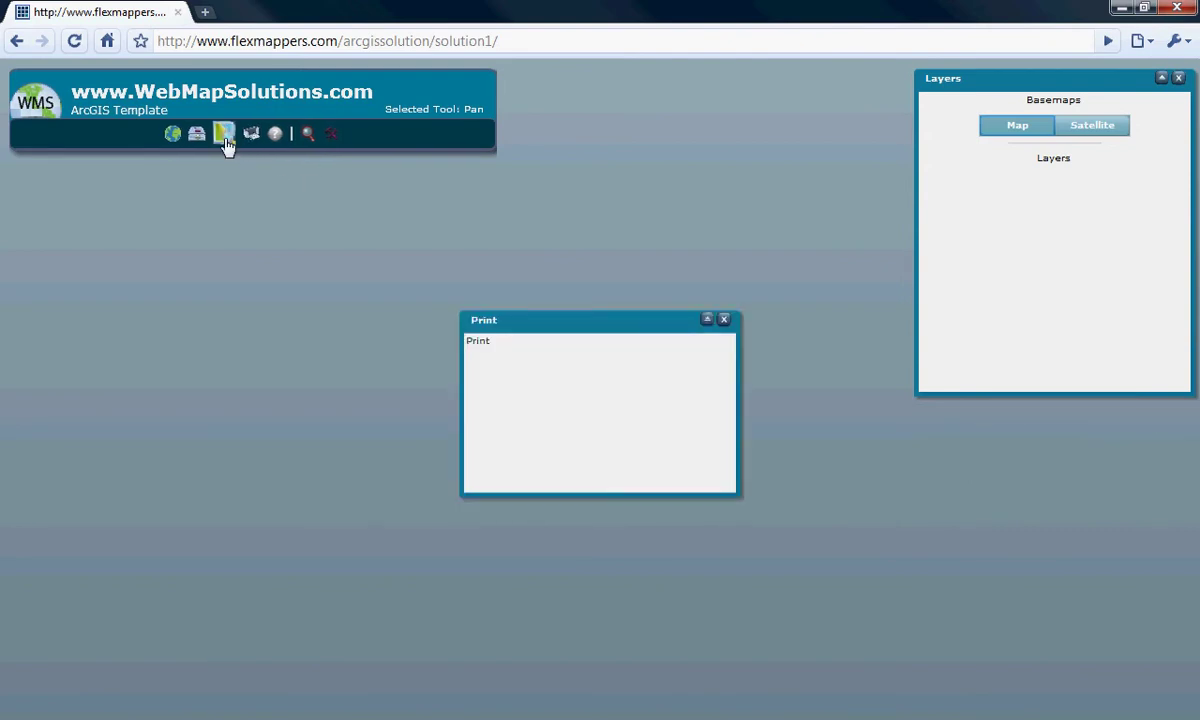
pyautogui.click(224, 138)
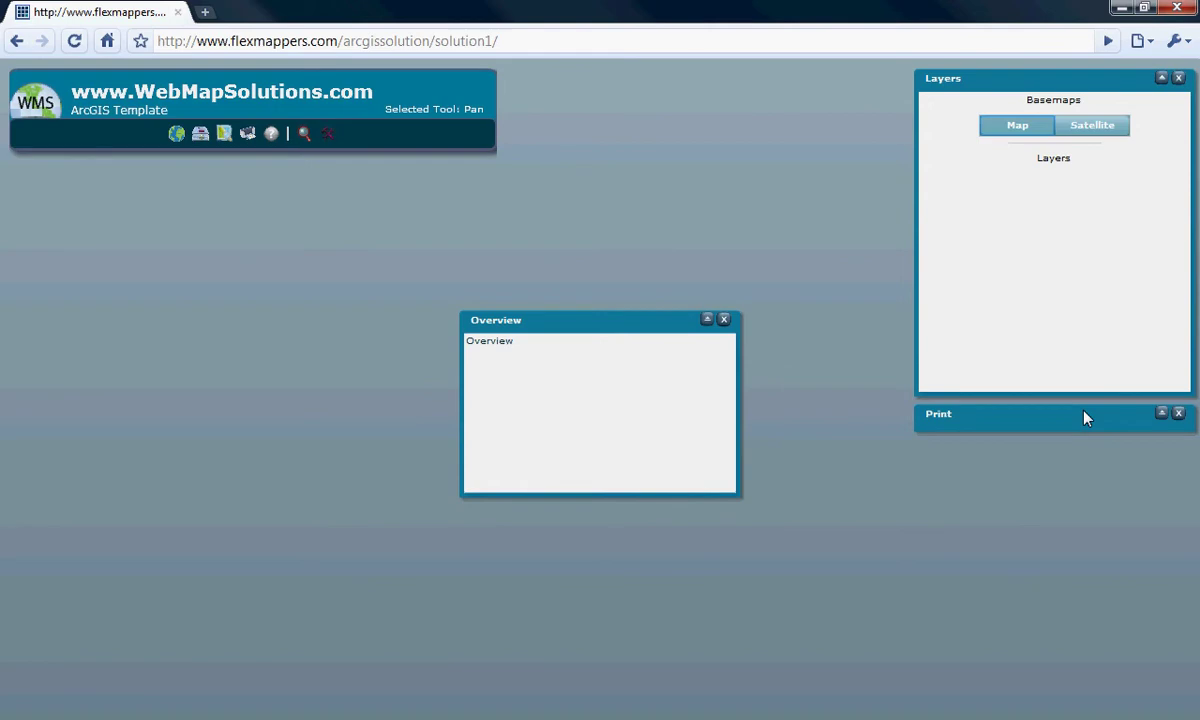
pyautogui.click(1162, 414)
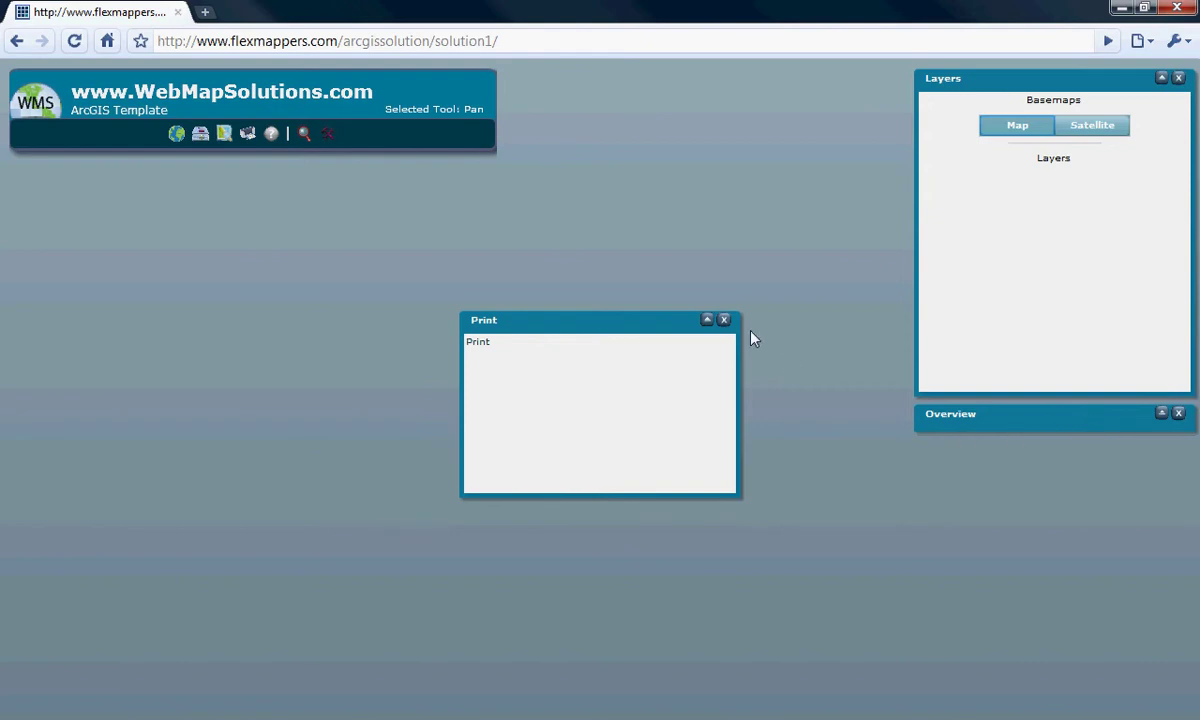
pyautogui.click(707, 320)
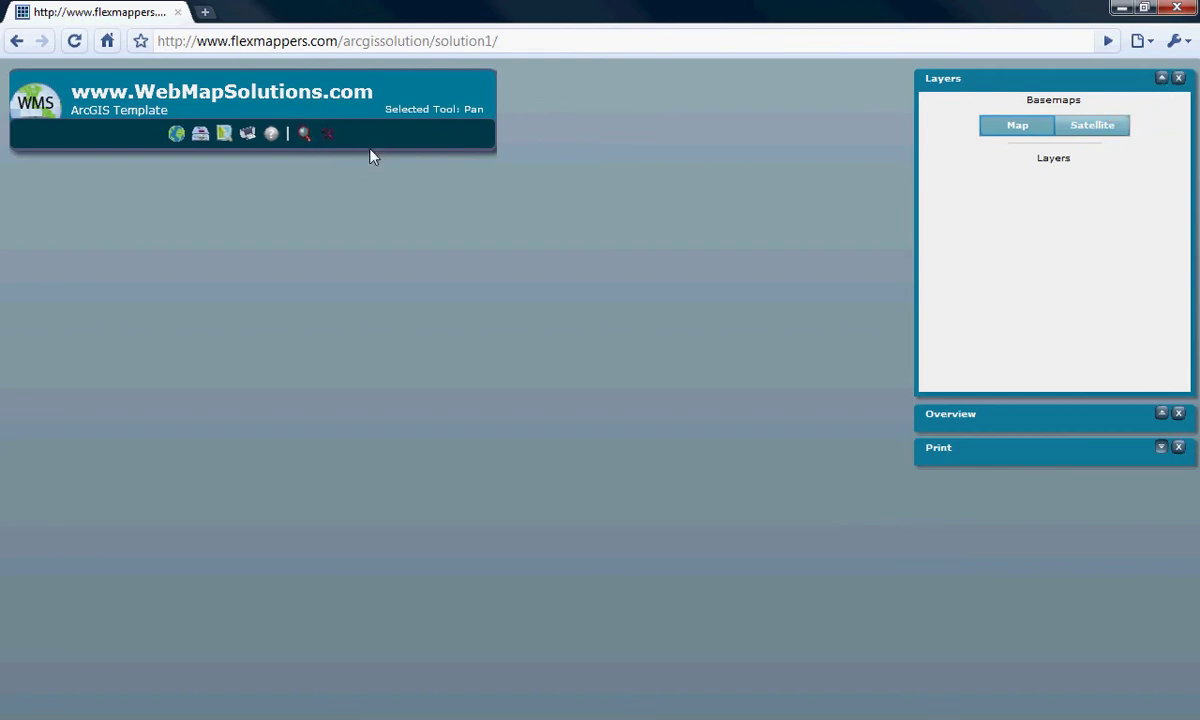
# Step: Change the page address ending from solution1 to solution2 and load that viewer
pyautogui.click(494, 40)
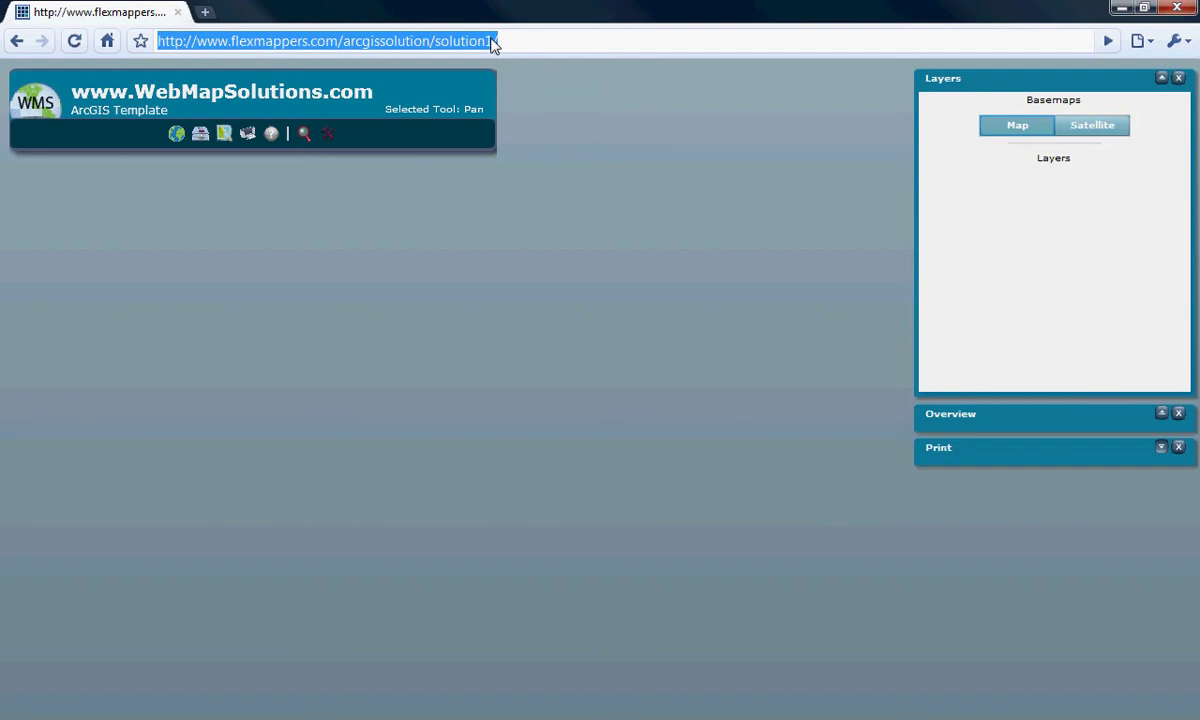
pyautogui.click(494, 41)
pyautogui.press('BackSpace')
pyautogui.write('2')
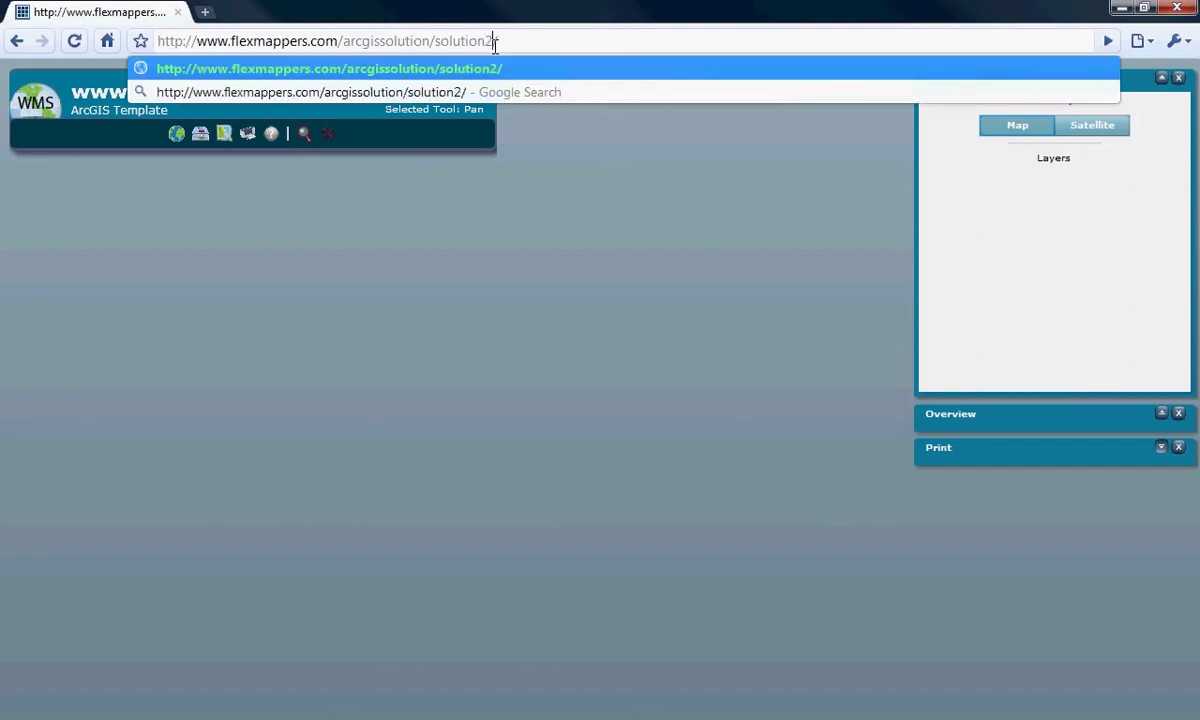
pyautogui.press('Return')
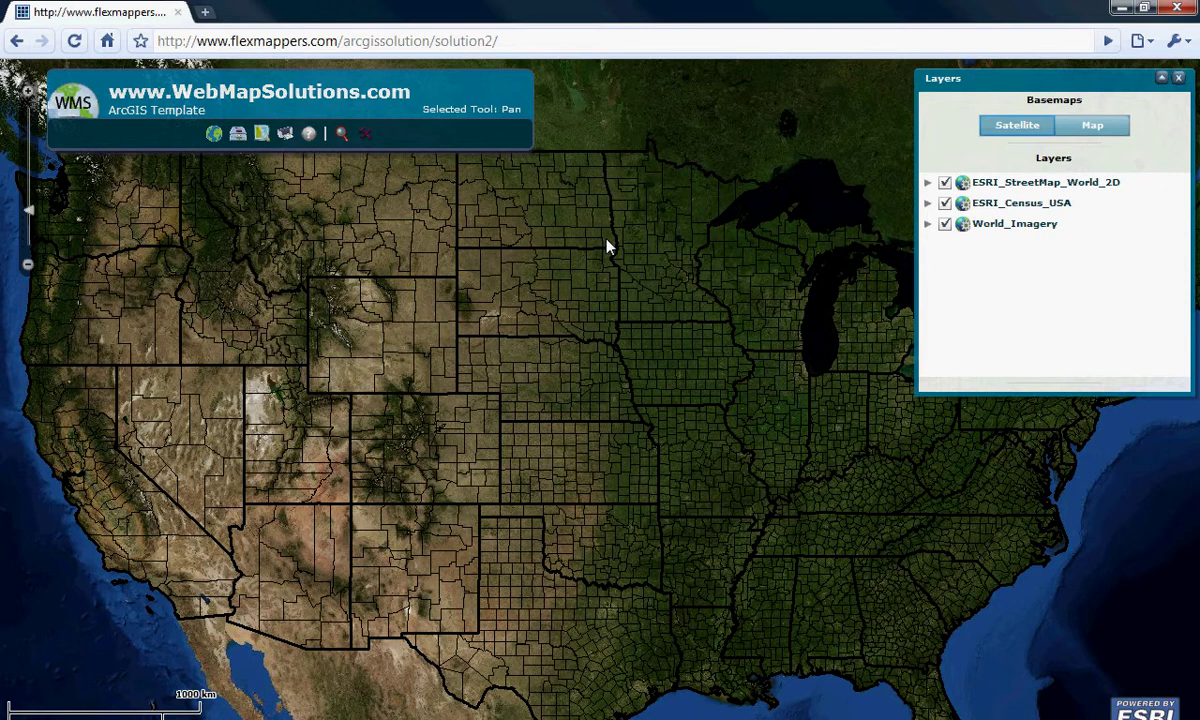
# Step: Expand ESRI_Census_USA and ESRI_StreetMap_World_2D, switch basemap to Map then Satellite, and toggle Counties
pyautogui.click(928, 203)
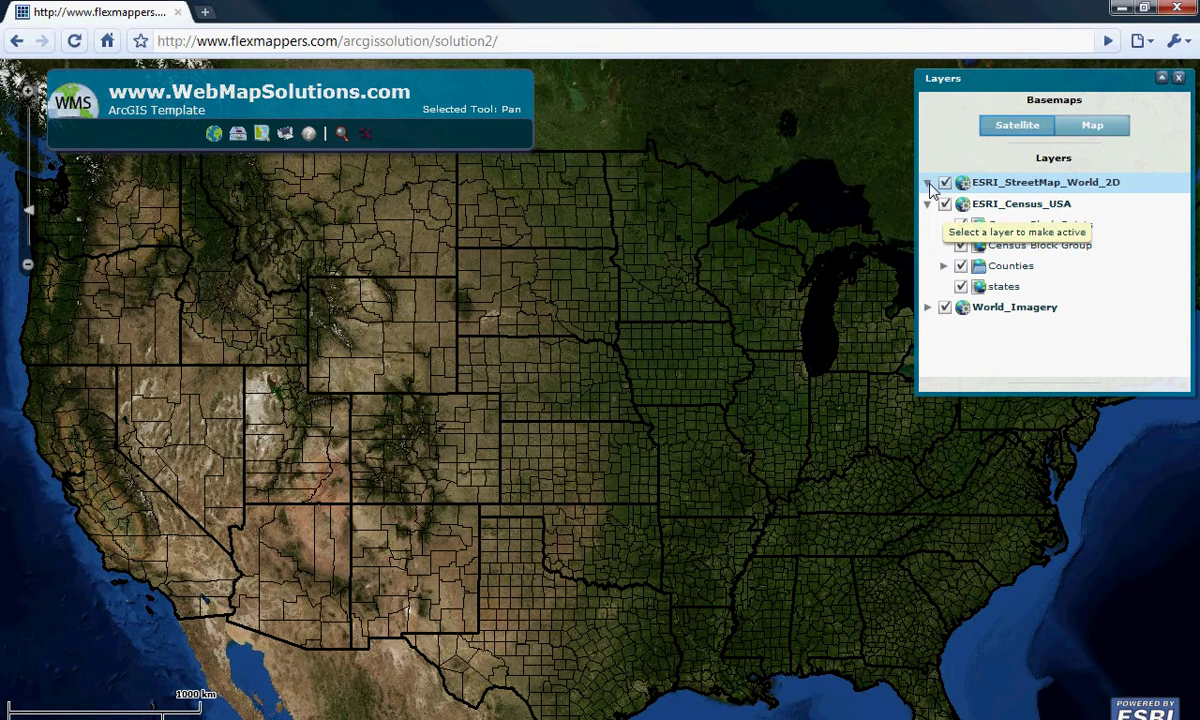
pyautogui.click(928, 184)
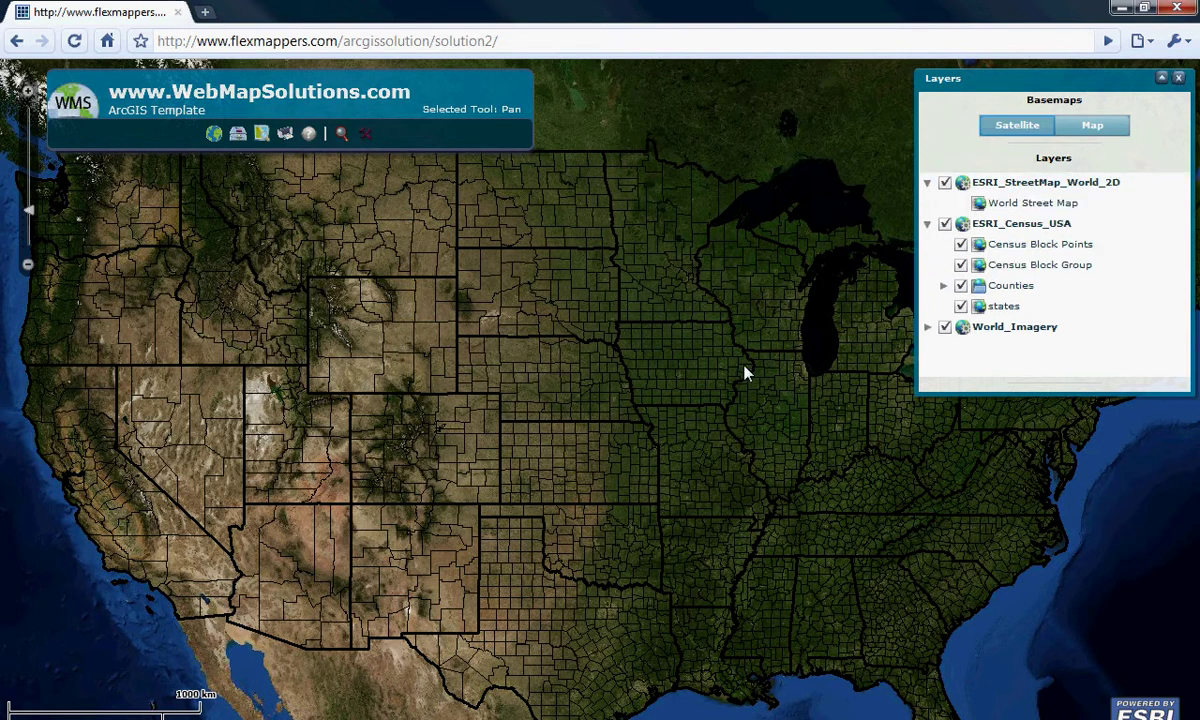
pyautogui.click(1092, 126)
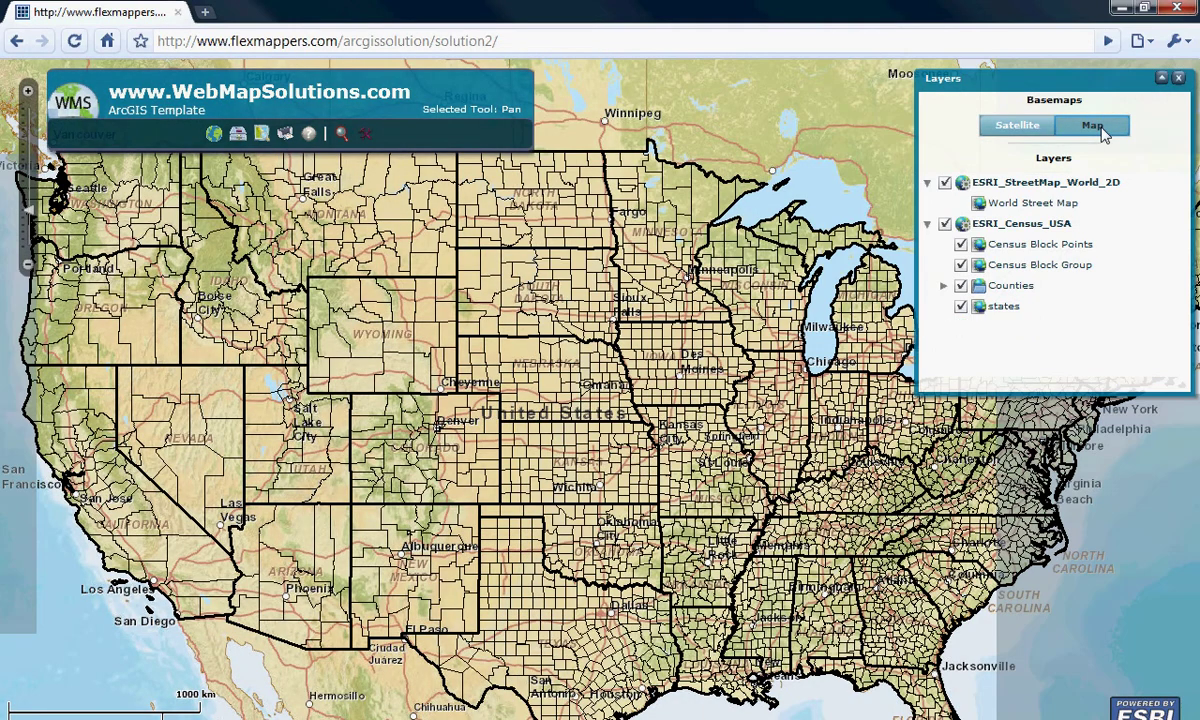
pyautogui.click(1039, 135)
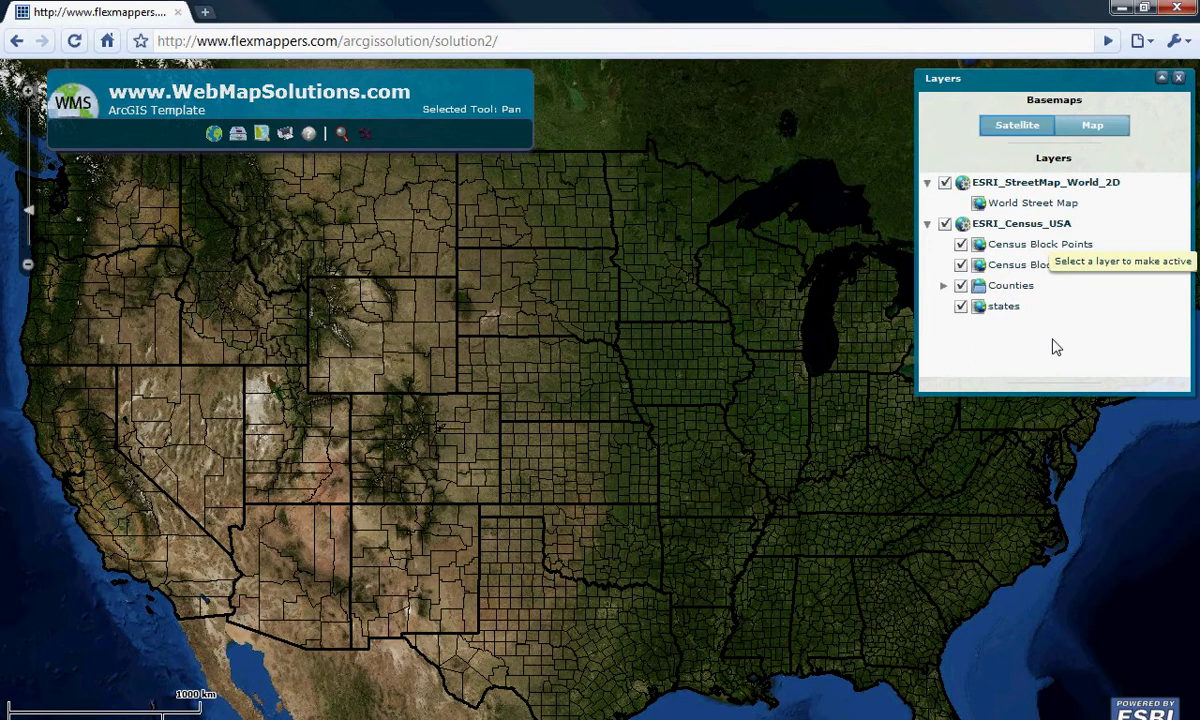
pyautogui.click(945, 287)
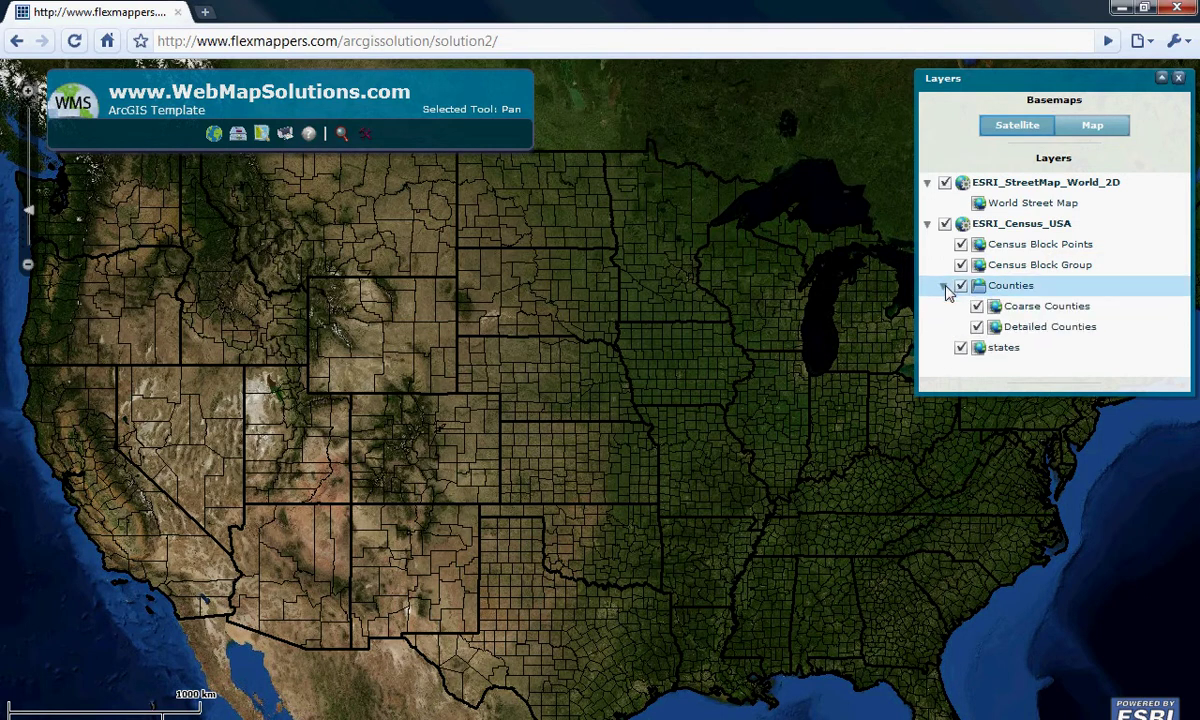
pyautogui.click(945, 288)
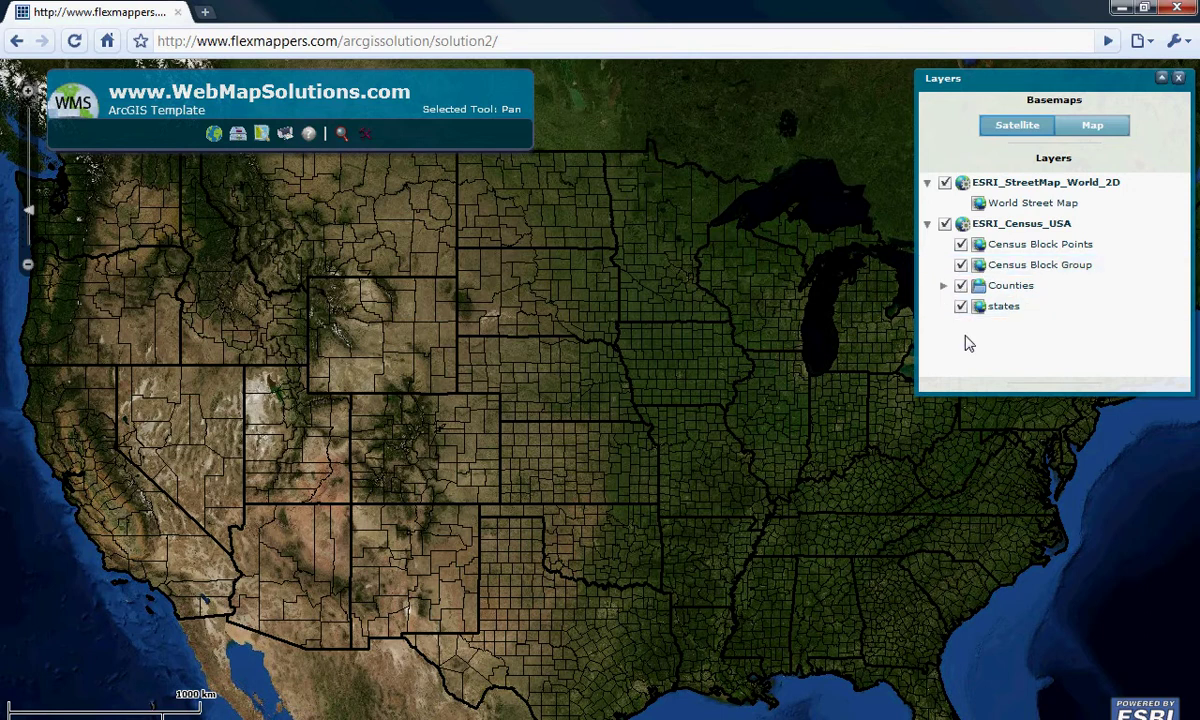
# Step: Collapse, re-expand, then collapse again the ESRI_StreetMap_World_2D and ESRI_Census_USA layer groups
pyautogui.click(927, 182)
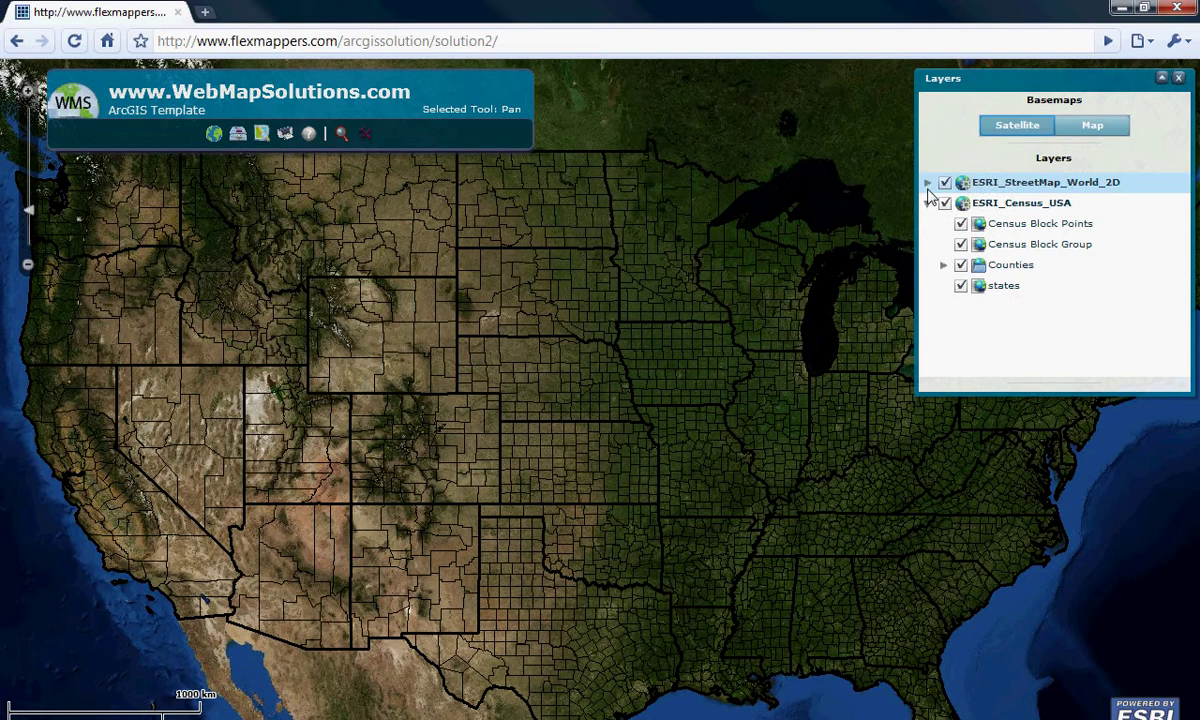
pyautogui.click(927, 203)
pyautogui.click(927, 203)
pyautogui.click(927, 182)
pyautogui.click(927, 182)
pyautogui.click(927, 203)
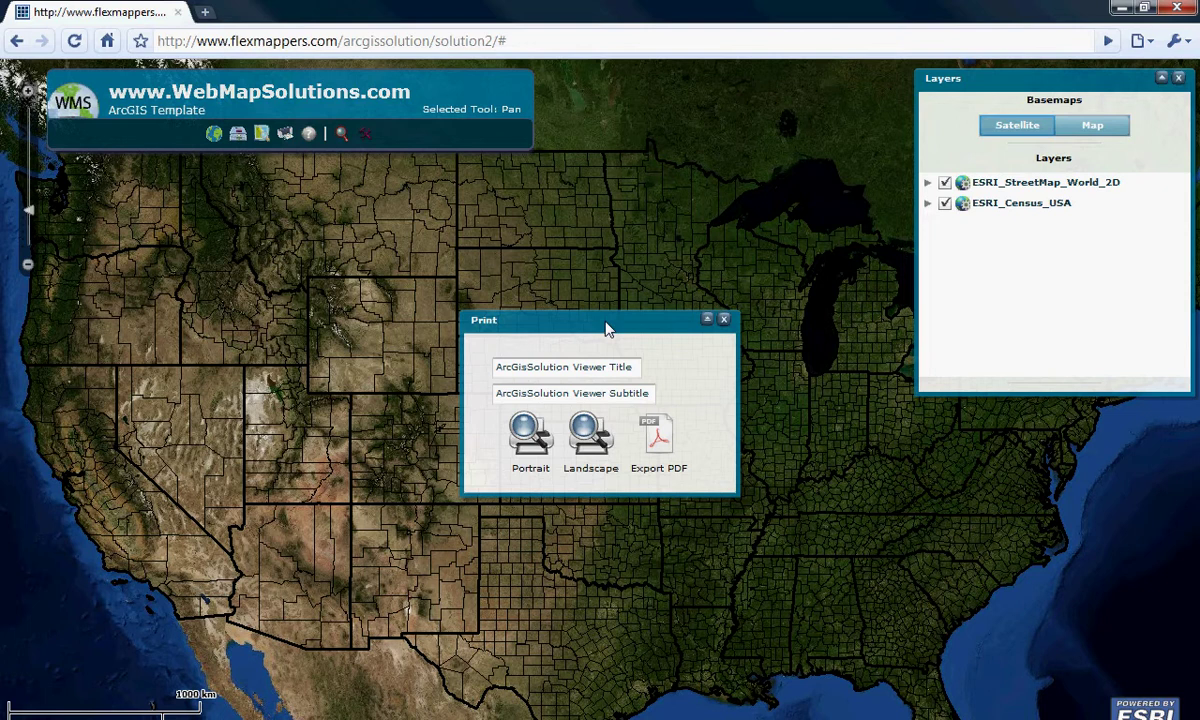
pyautogui.click(535, 433)
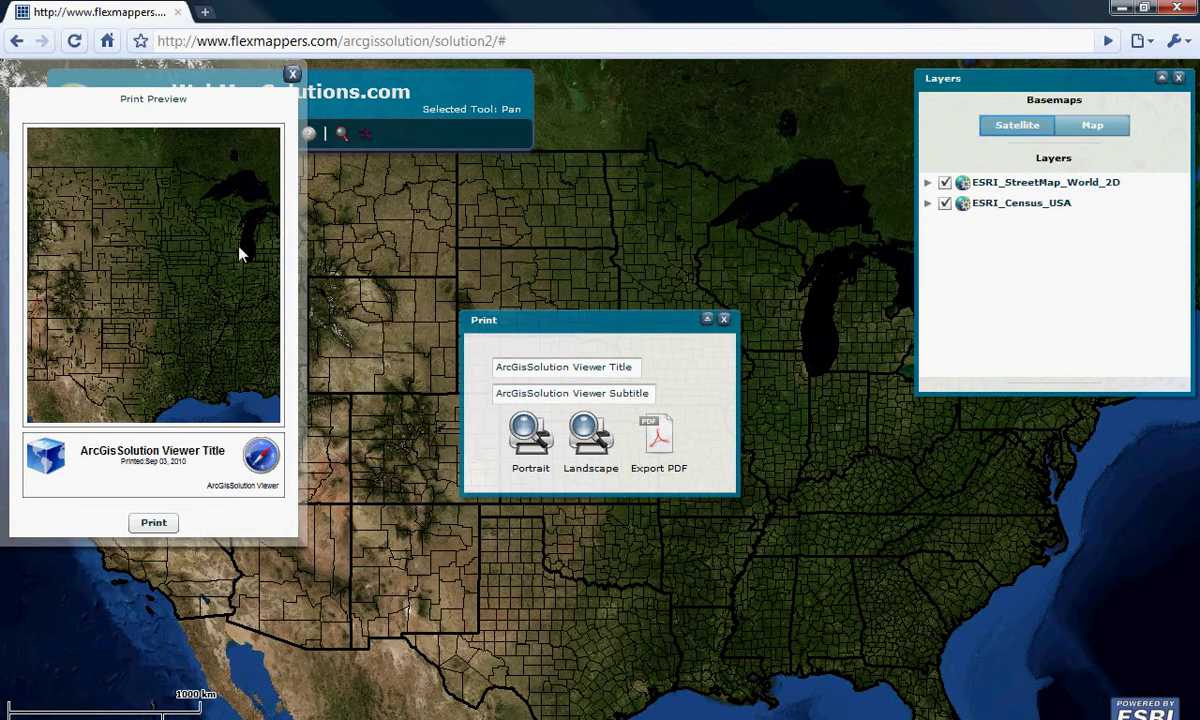
pyautogui.moveTo(108, 451); pyautogui.dragTo(252, 486)
pyautogui.click(292, 74)
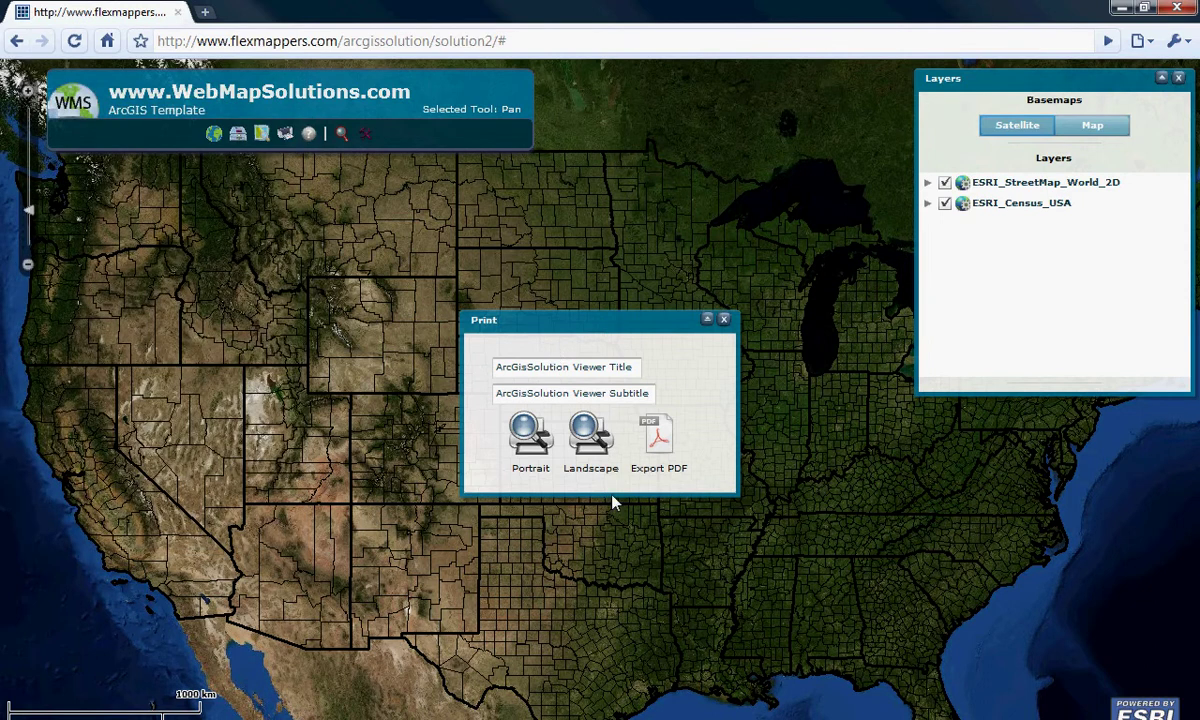
pyautogui.click(592, 440)
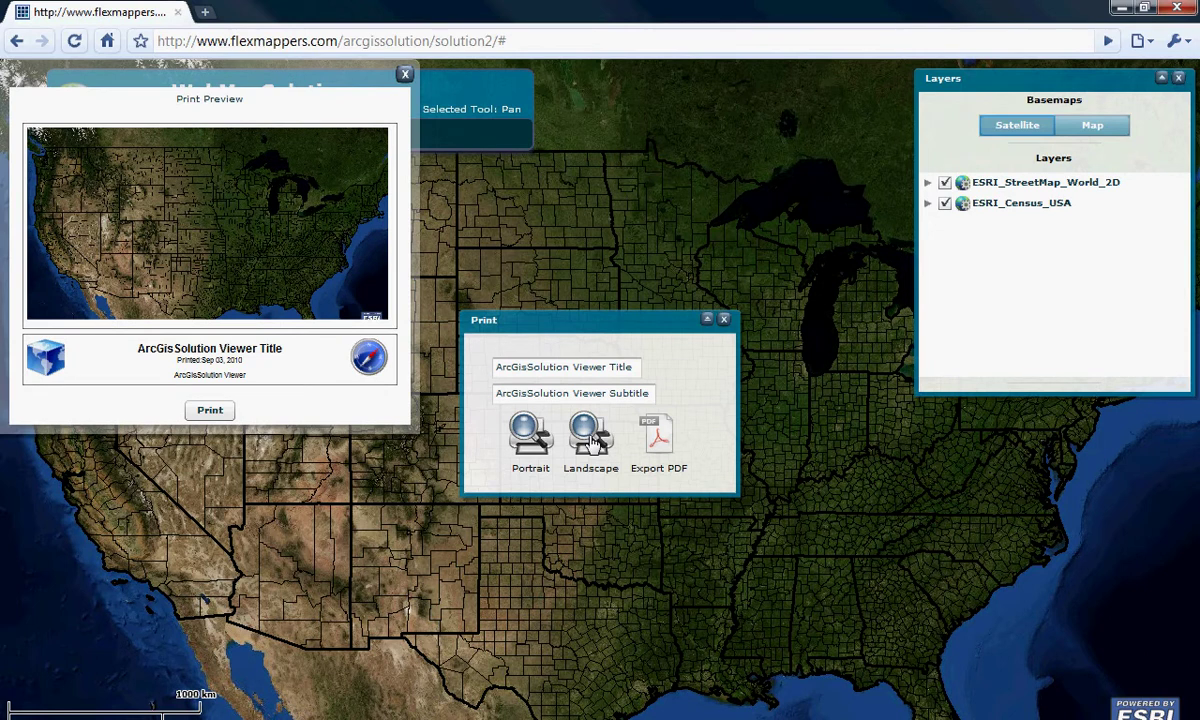
pyautogui.click(406, 75)
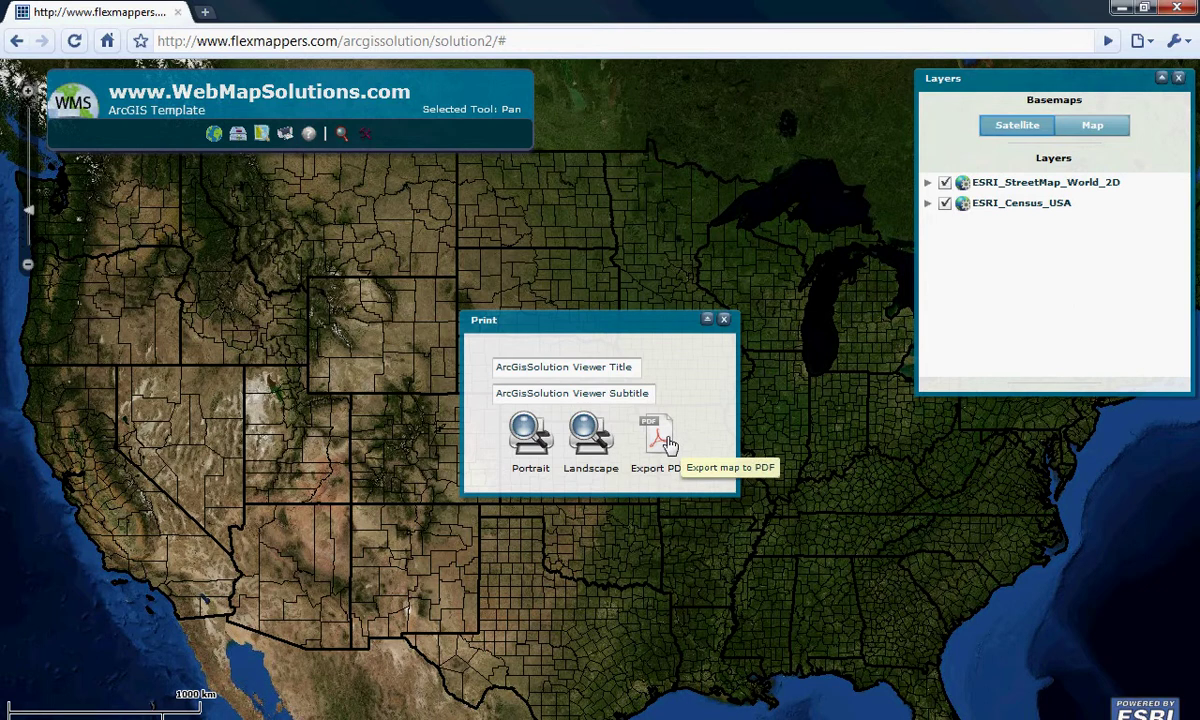
# Step: Move the Print window down and left, then close it
pyautogui.moveTo(655, 325); pyautogui.dragTo(592, 330)
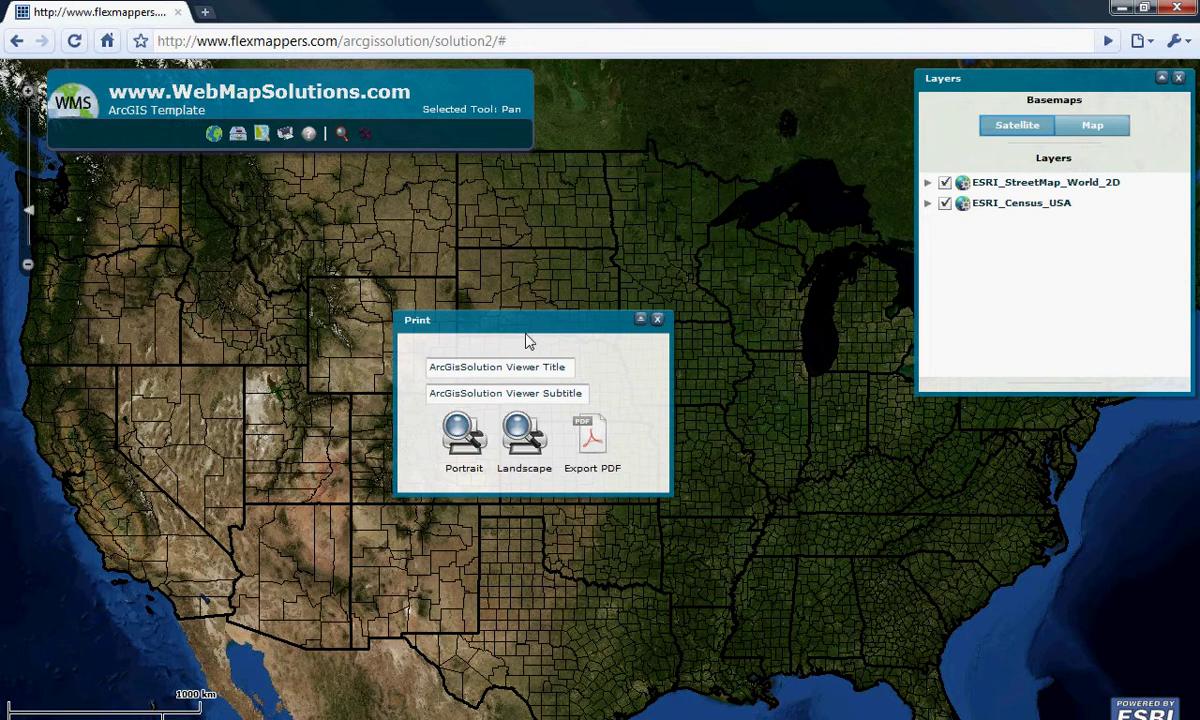
pyautogui.click(657, 320)
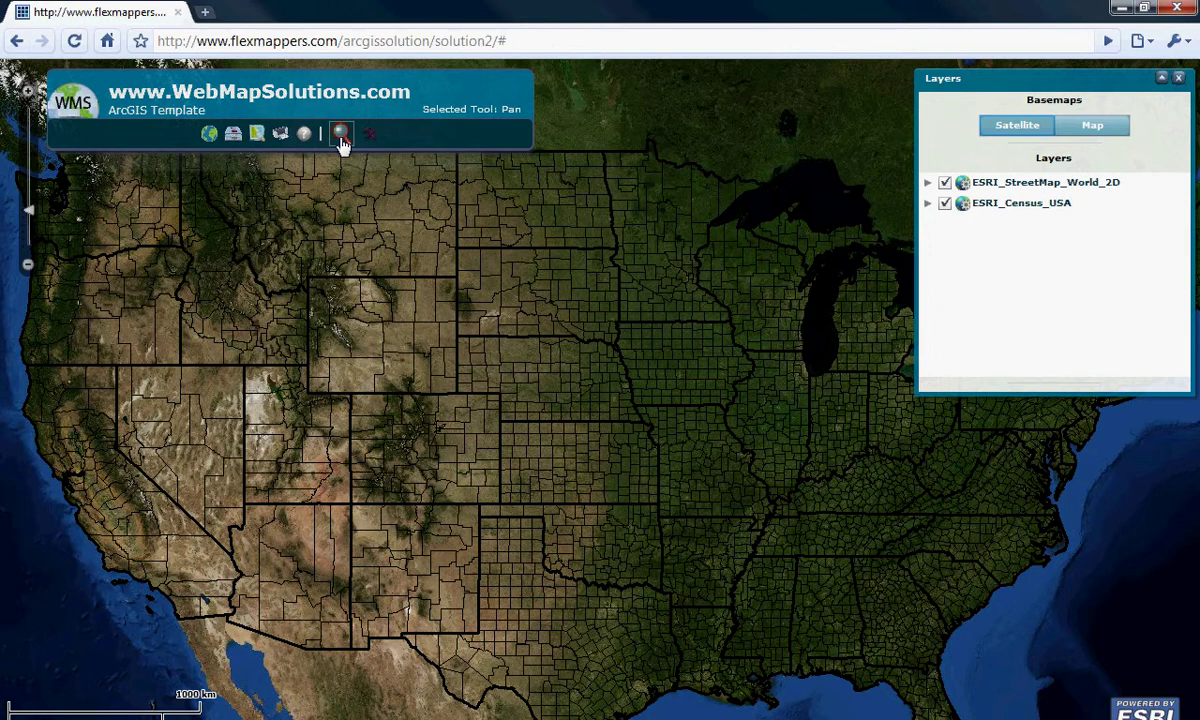
pyautogui.moveTo(367, 142)
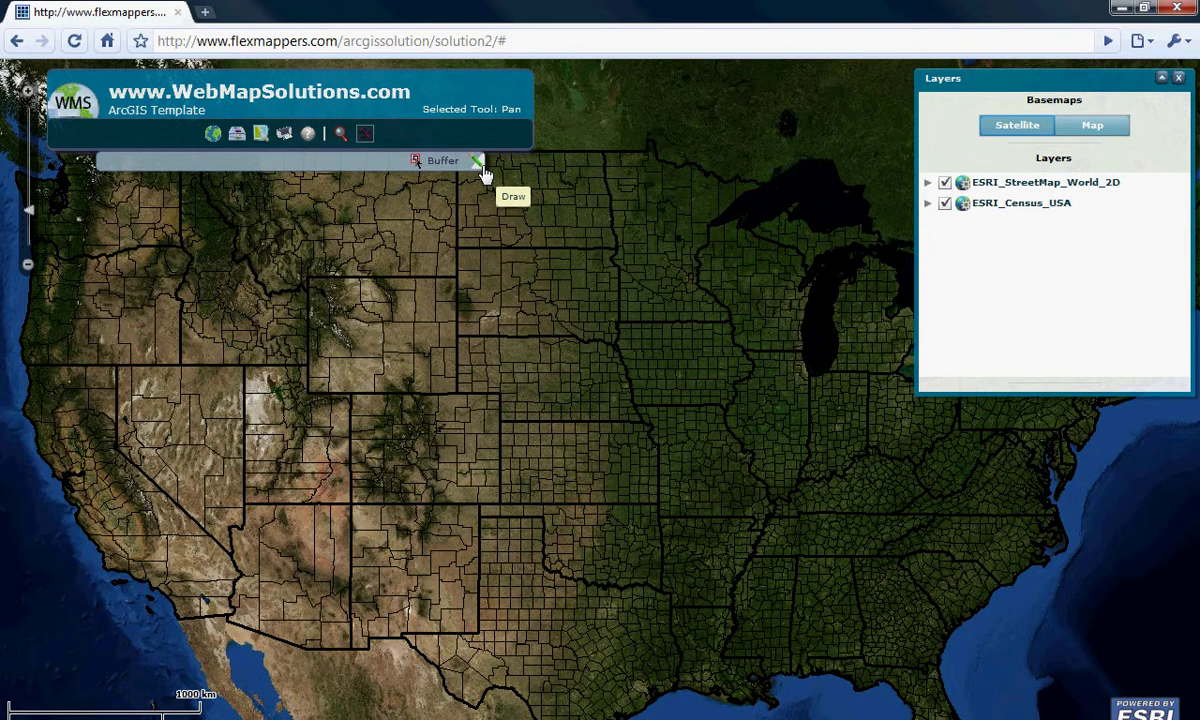
pyautogui.click(368, 137)
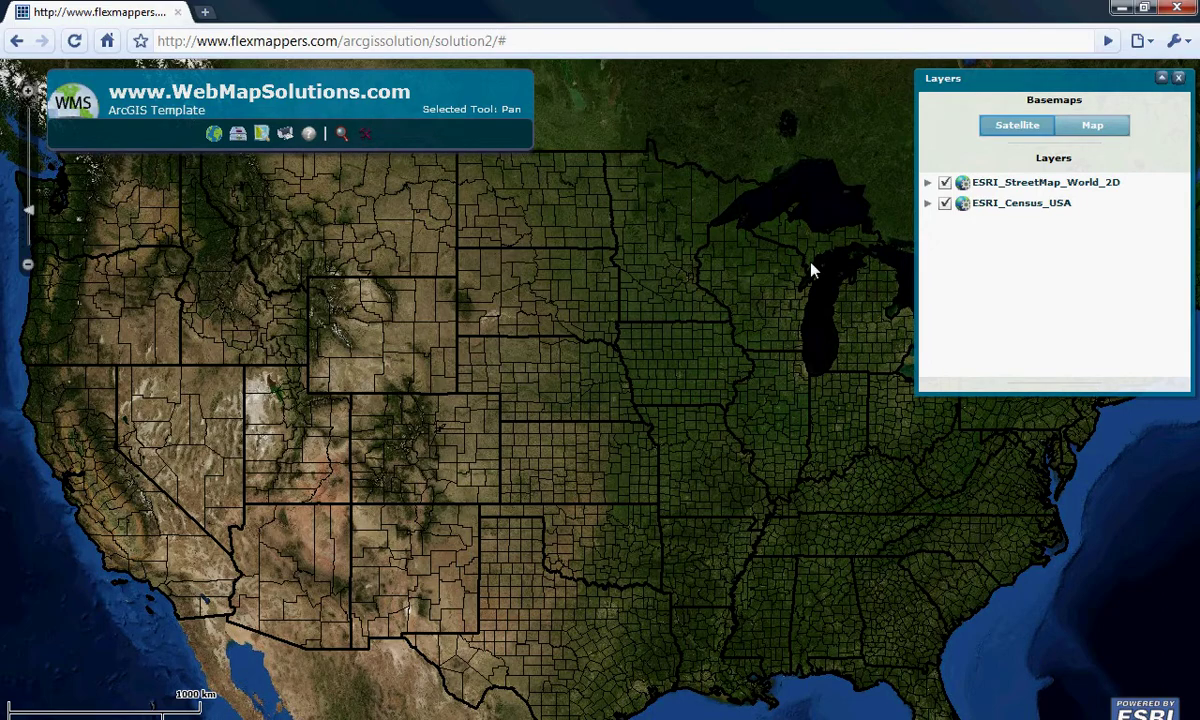